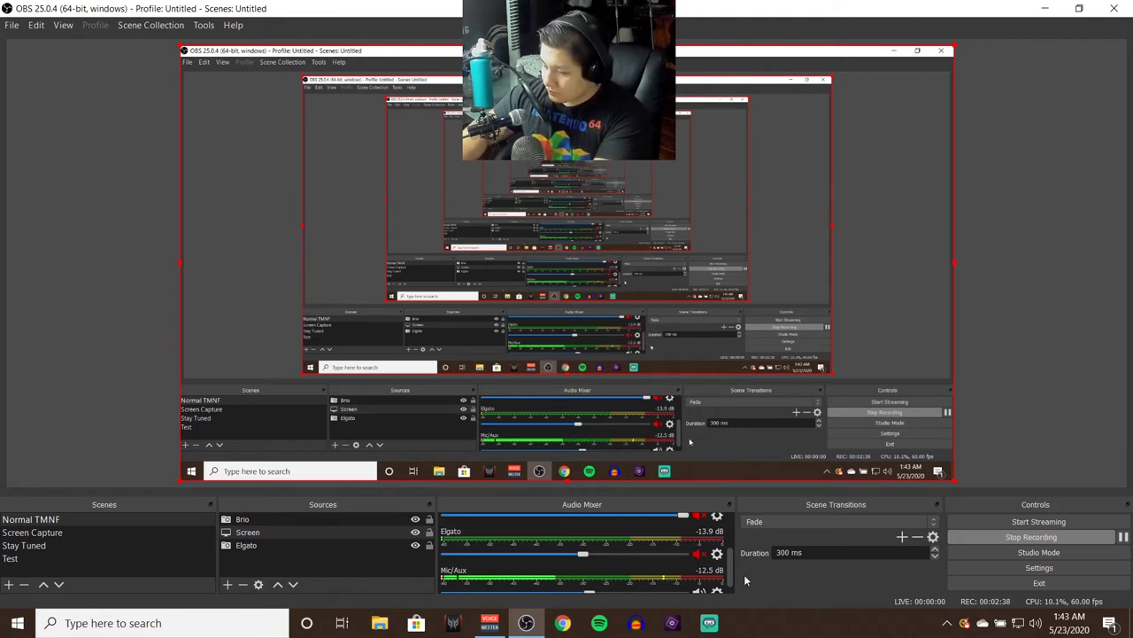
# Briefly unmute the Elgato audio in the mixer, then mute it again
pyautogui.scroll(-1, 731, 579)
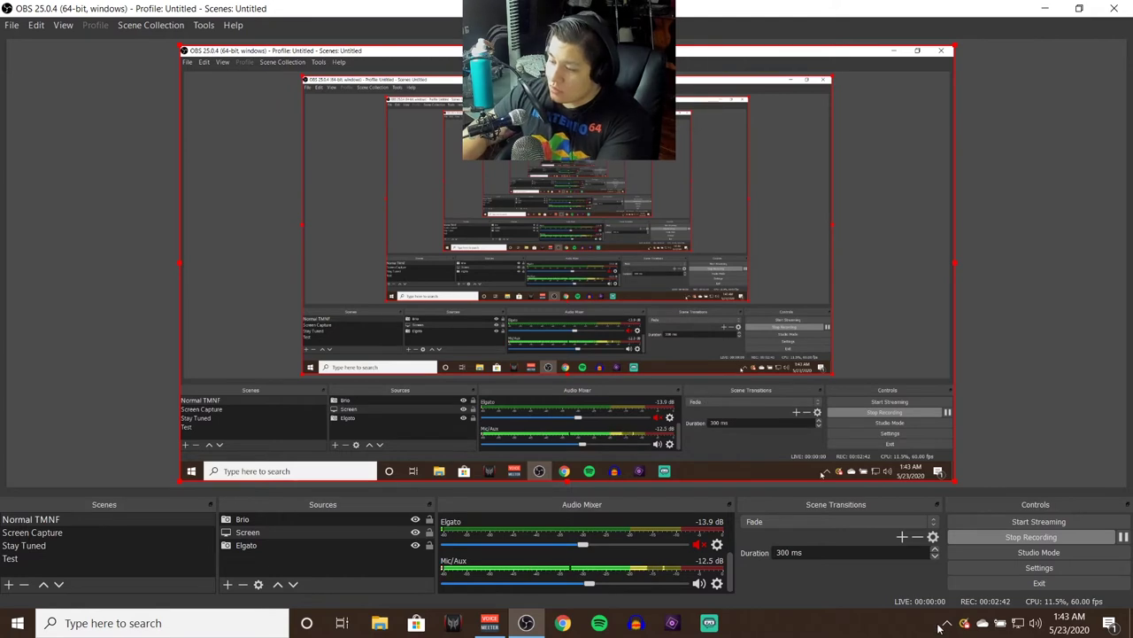
pyautogui.click(699, 545)
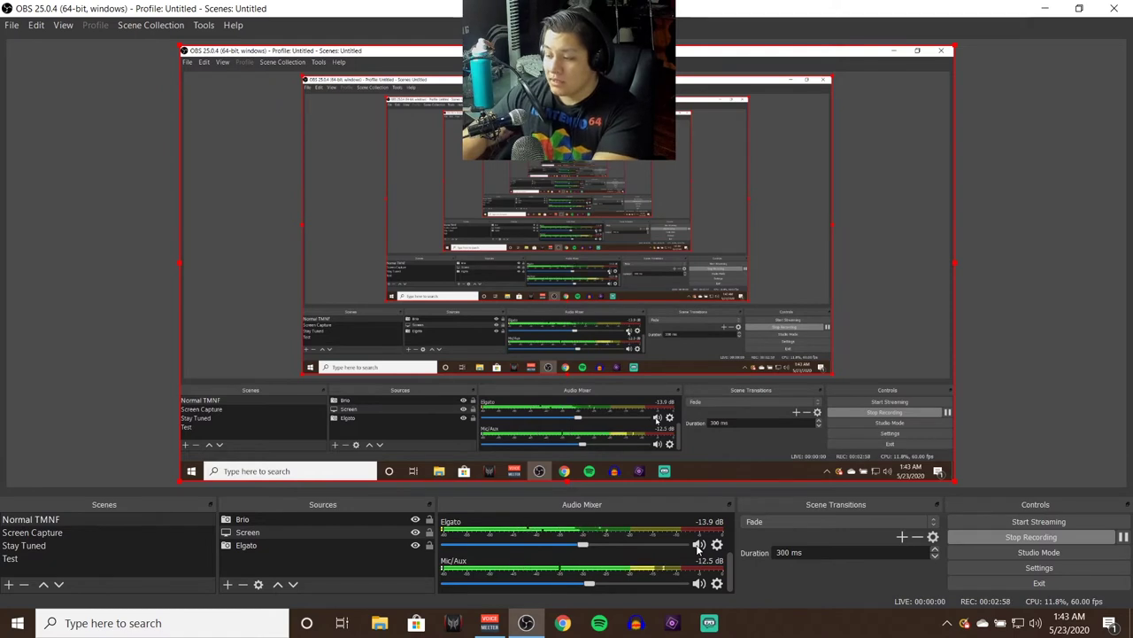
pyautogui.click(698, 546)
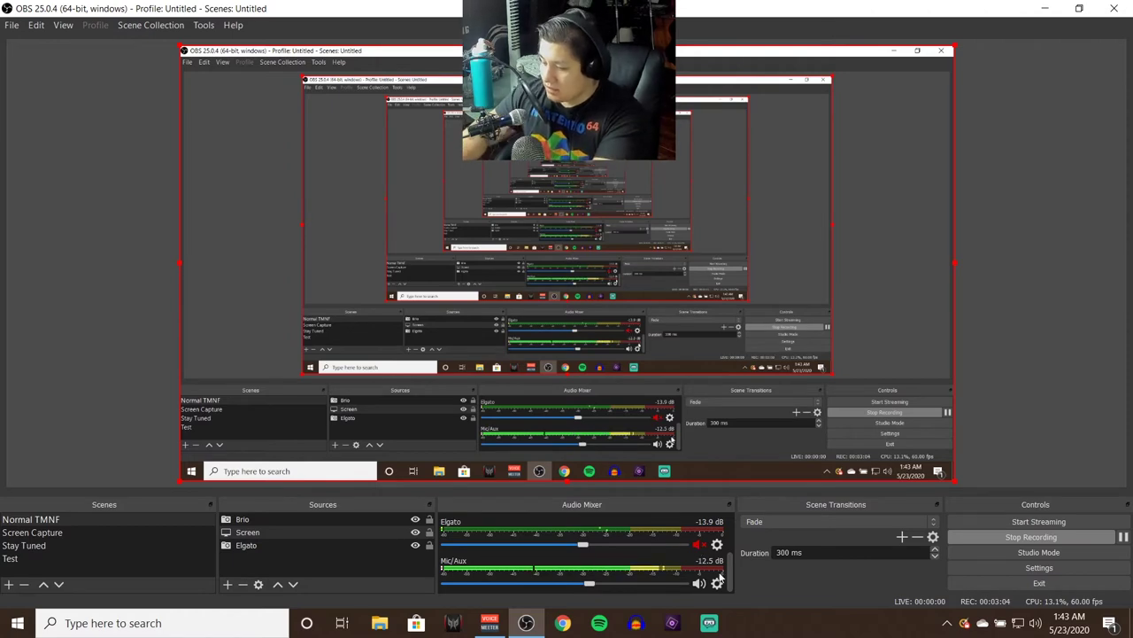
# Set Elgato's audio monitoring to Monitor and Output in Advanced Audio Properties
pyautogui.click(717, 584)
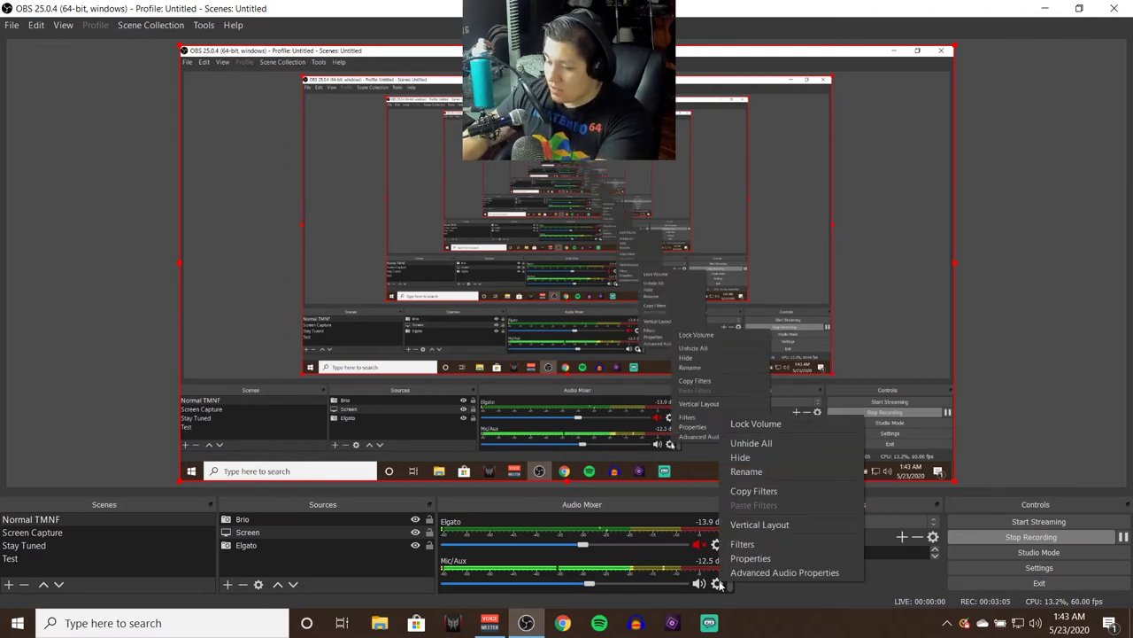
pyautogui.click(766, 573)
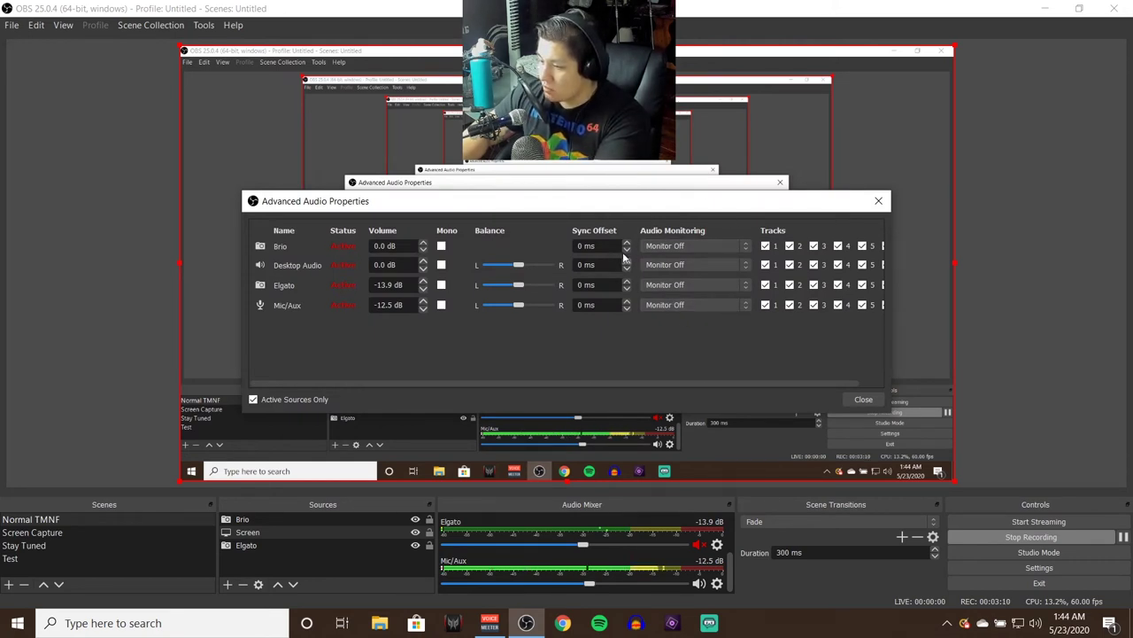
pyautogui.click(664, 285)
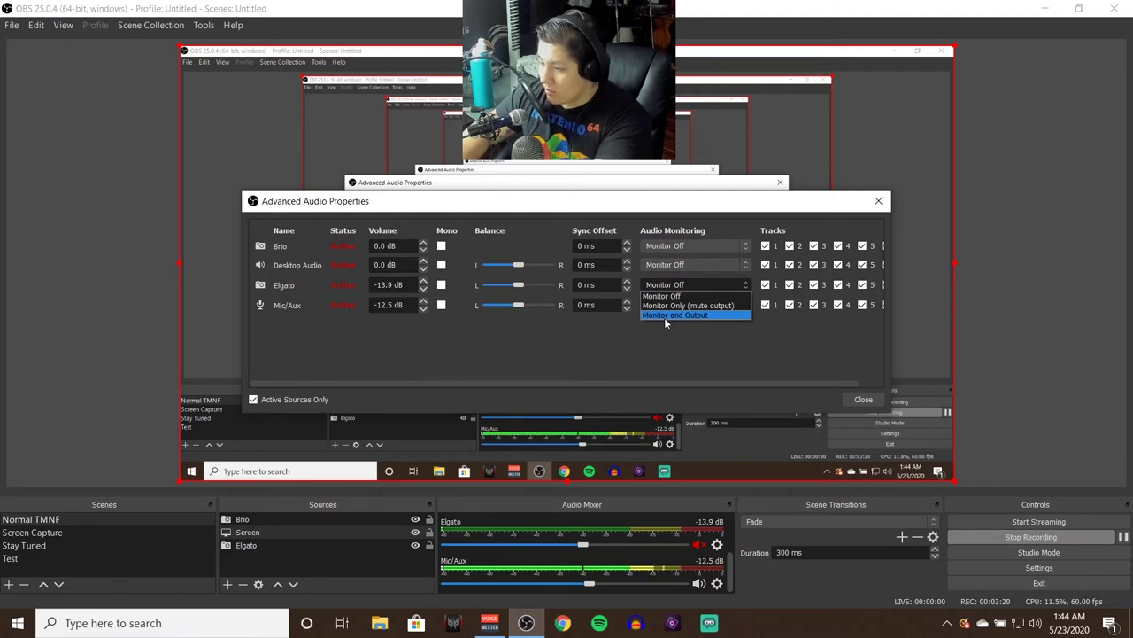
pyautogui.click(666, 317)
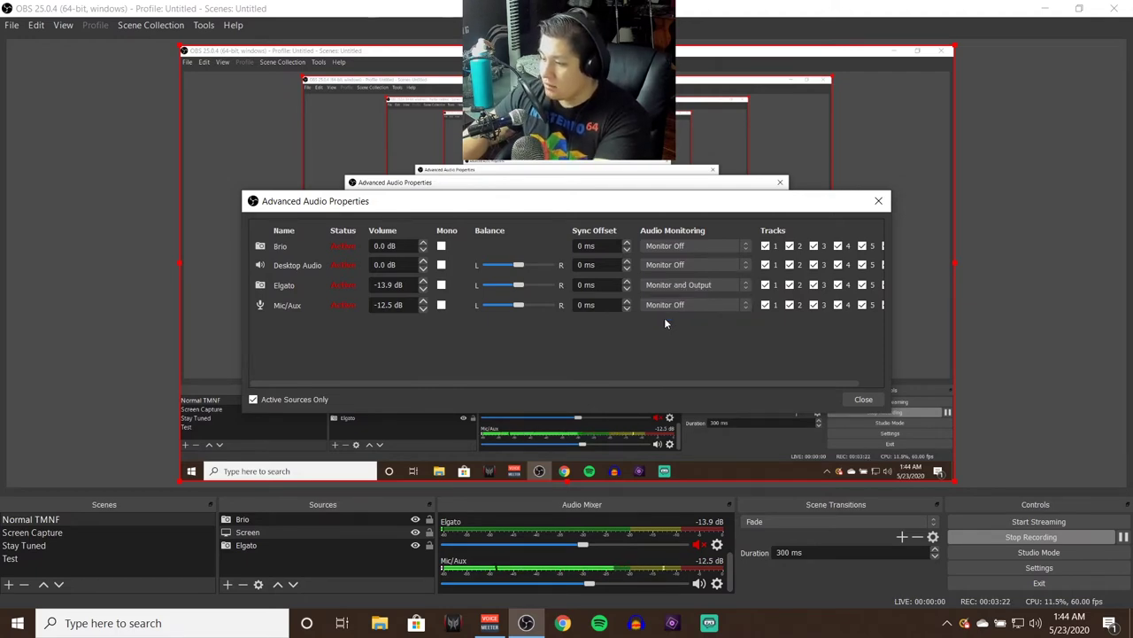
pyautogui.click(876, 201)
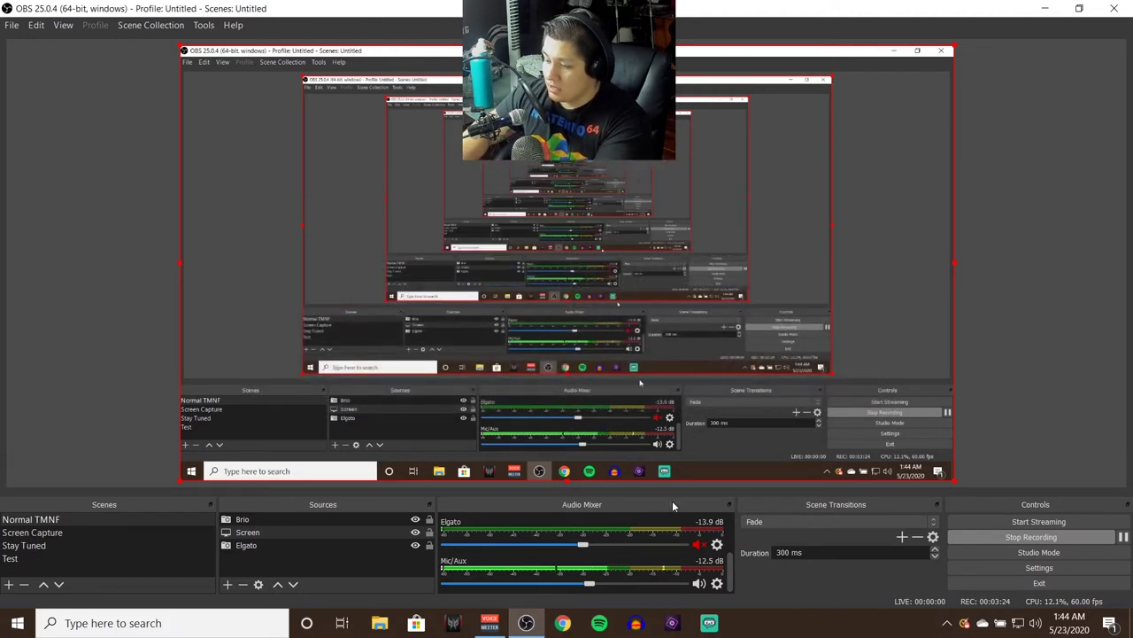
# Unmute Elgato, lower it to about -28.8 dB, and check the Windows playback devices
pyautogui.click(699, 547)
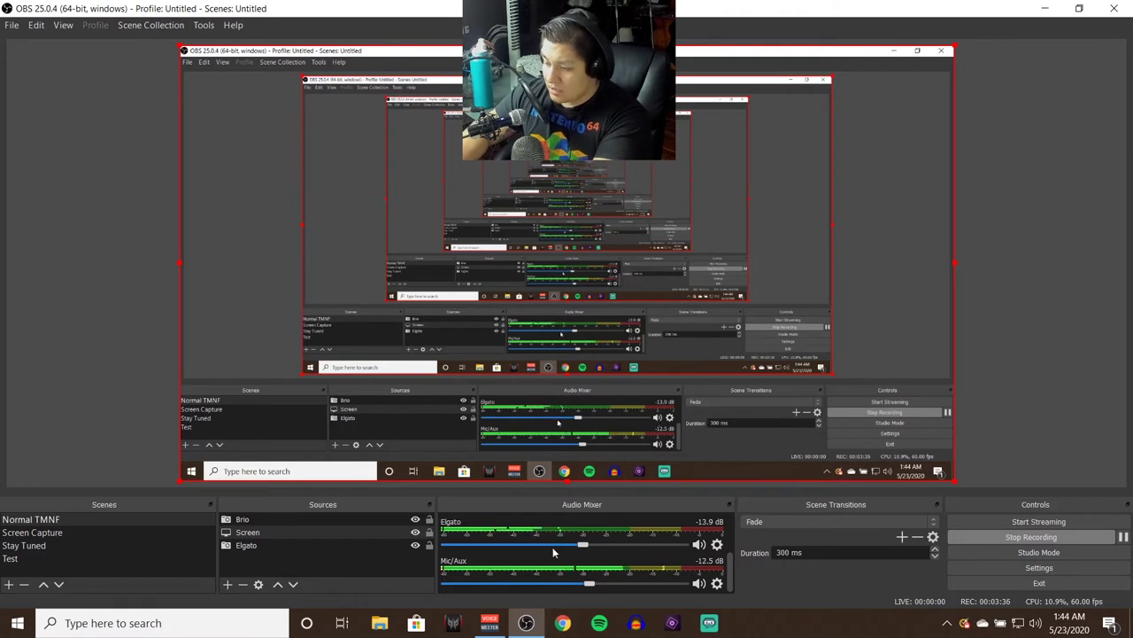
pyautogui.moveTo(551, 546); pyautogui.dragTo(536, 547)
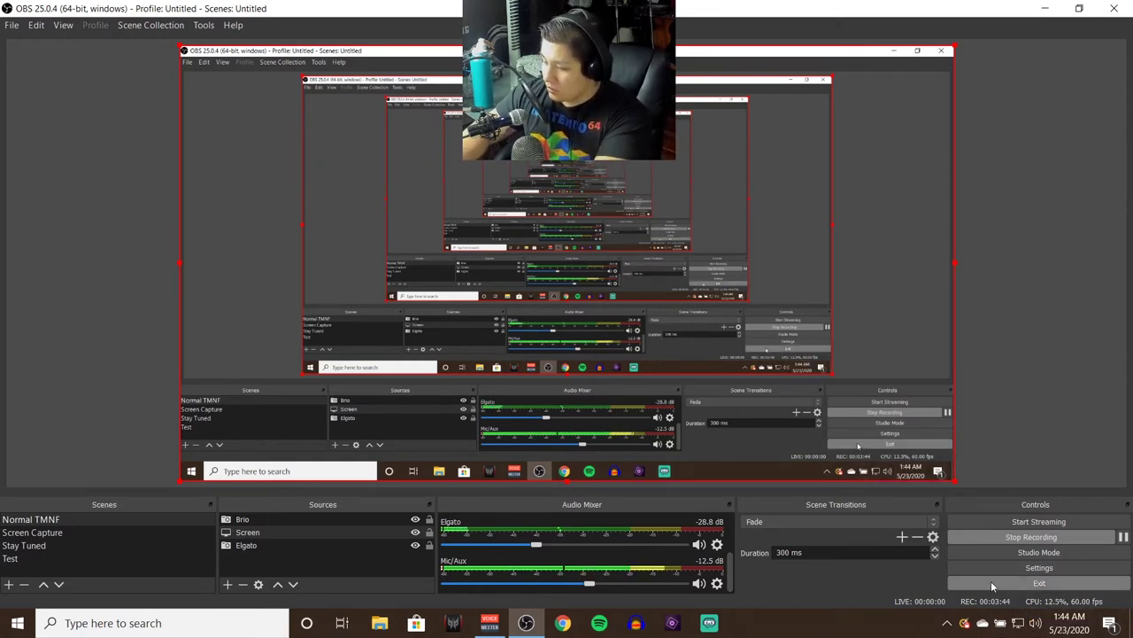
pyautogui.click(1036, 623)
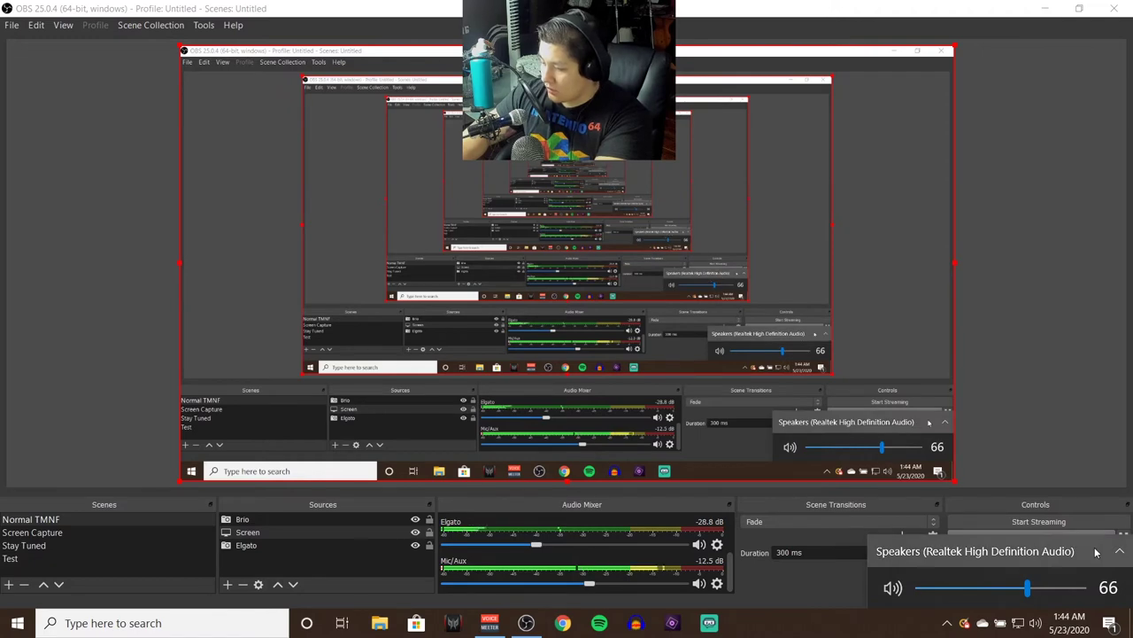
pyautogui.click(1018, 551)
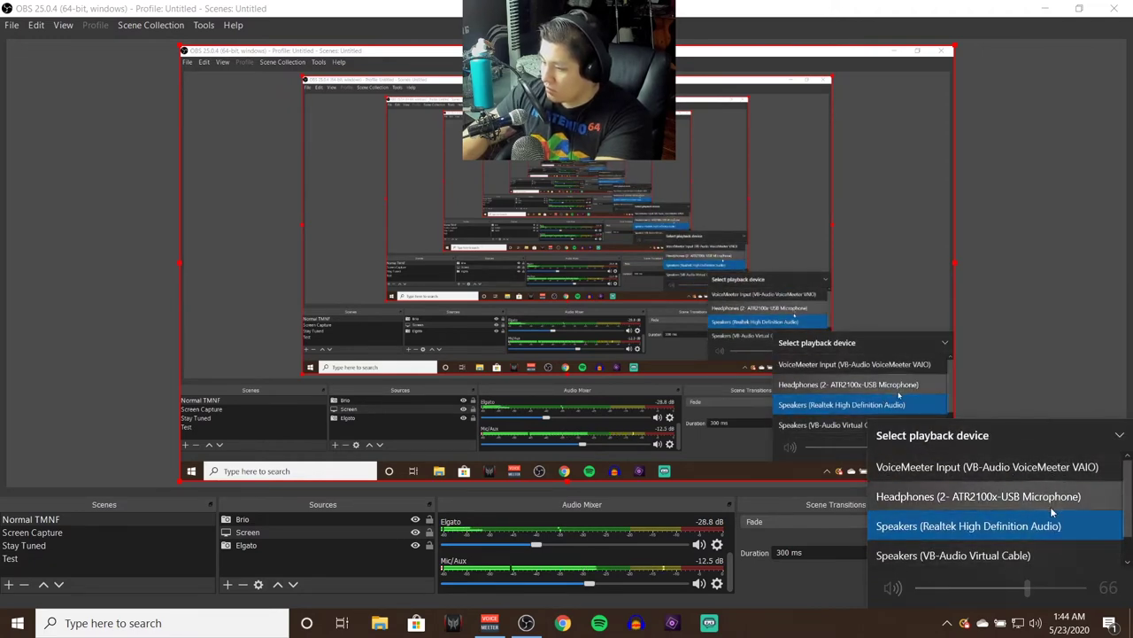
pyautogui.click(1067, 285)
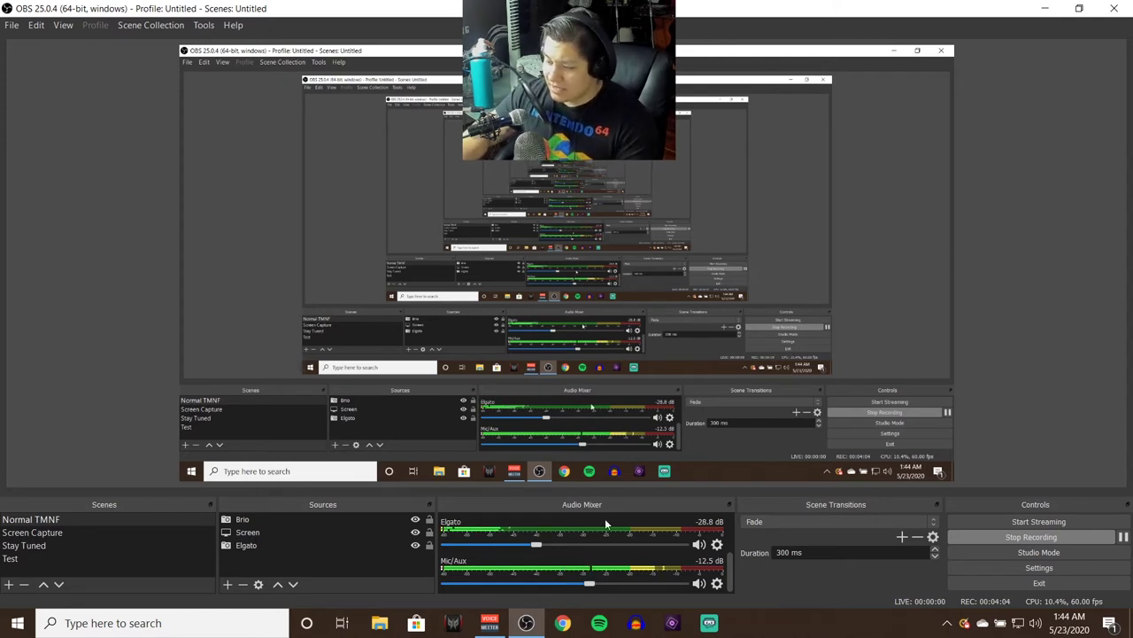
pyautogui.click(272, 546)
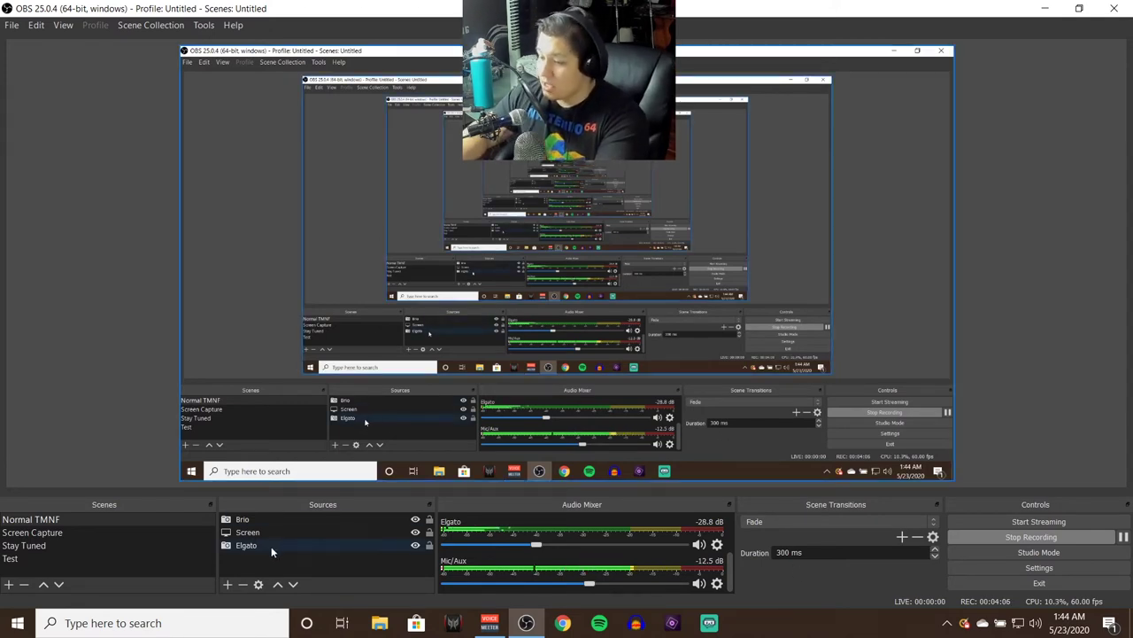
pyautogui.click(271, 551)
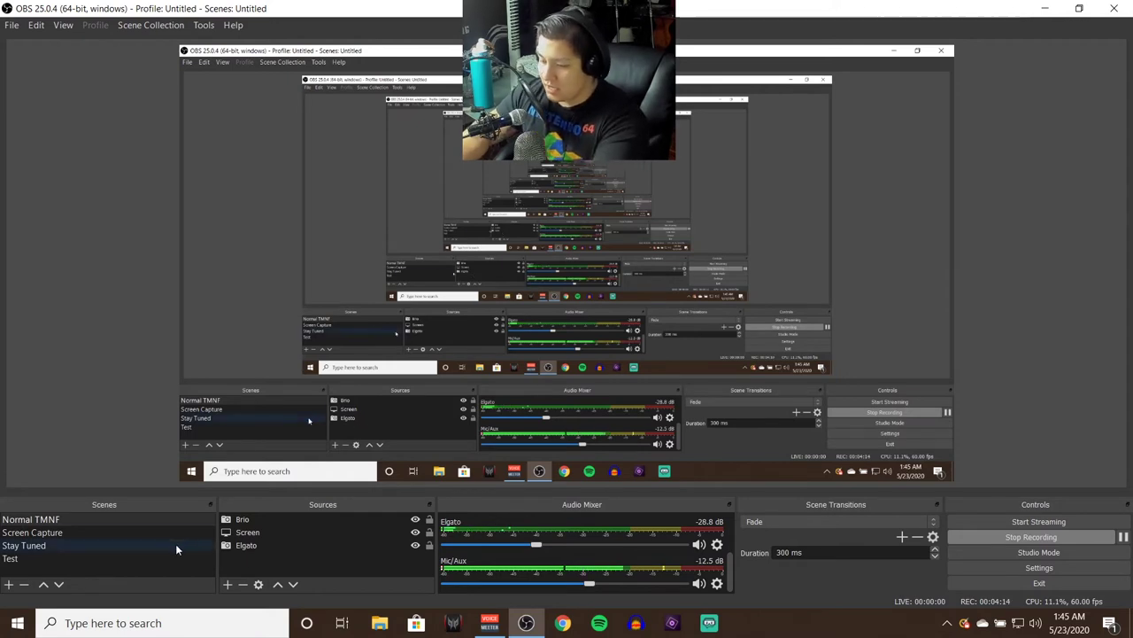
pyautogui.click(312, 547)
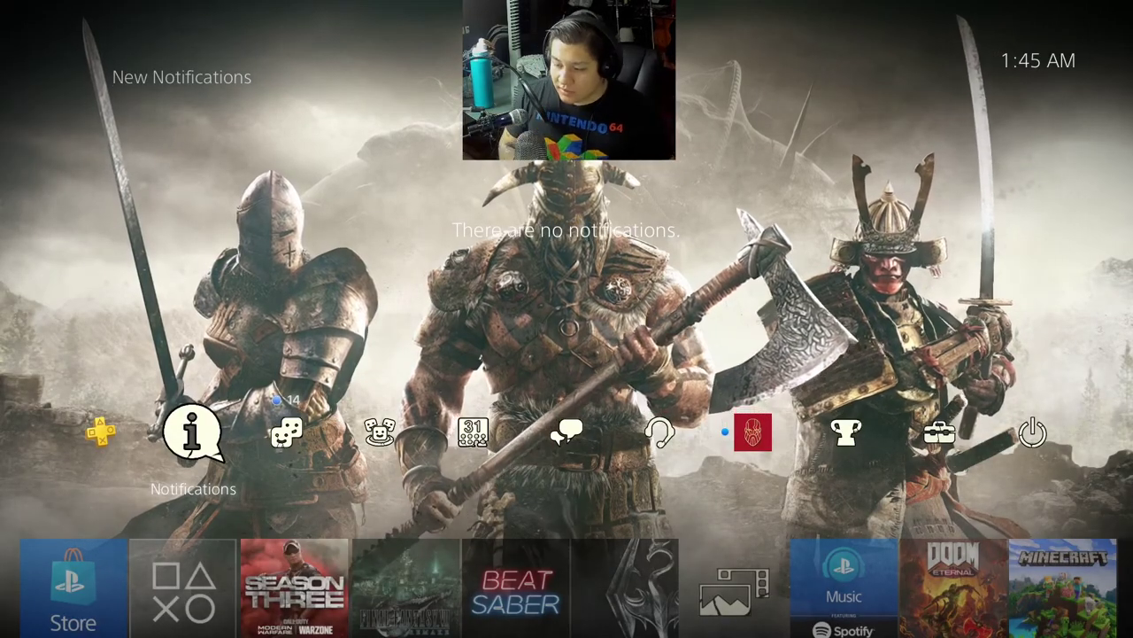
# Navigate the PS4 menus to Settings > Devices > Audio Devices
pyautogui.press('Right')
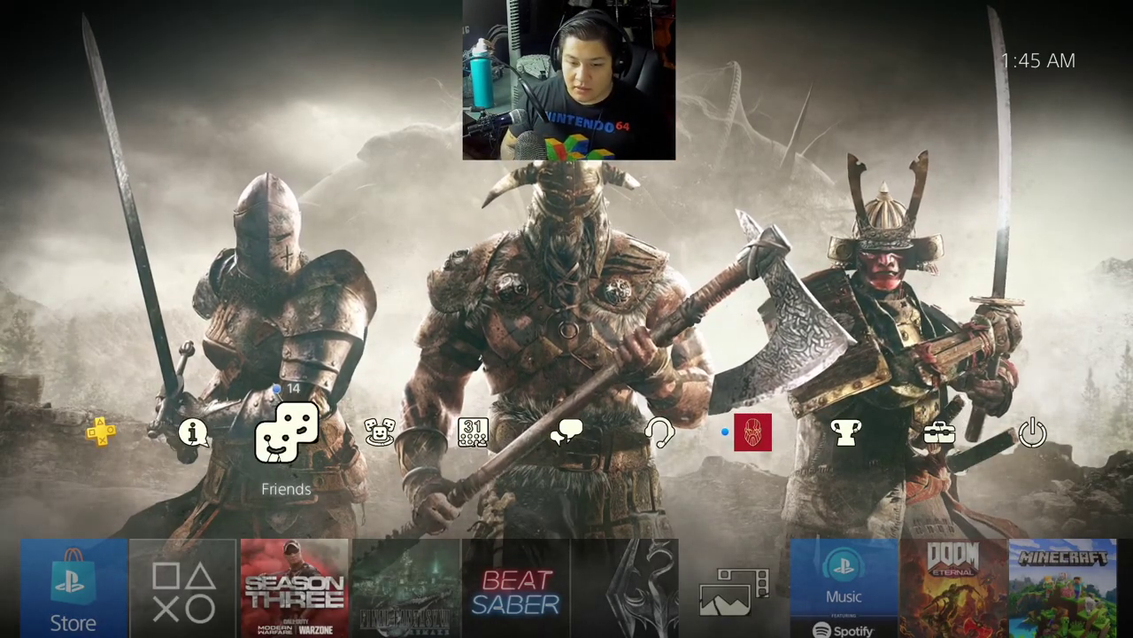
pyautogui.press('Right')
pyautogui.press('Right')
pyautogui.press('Right')
pyautogui.press('Right')
pyautogui.press('Right')
pyautogui.press('Right')
pyautogui.press('Right')
pyautogui.press('Return')
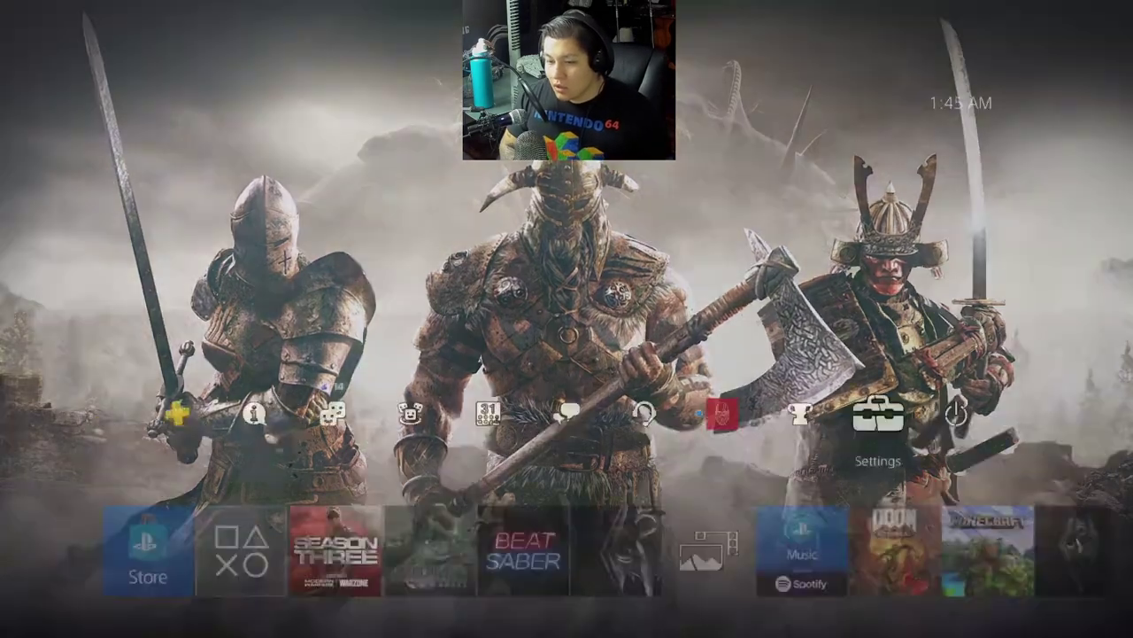
pyautogui.press('Down')
pyautogui.press('Down')
pyautogui.press('Down')
pyautogui.press('Down')
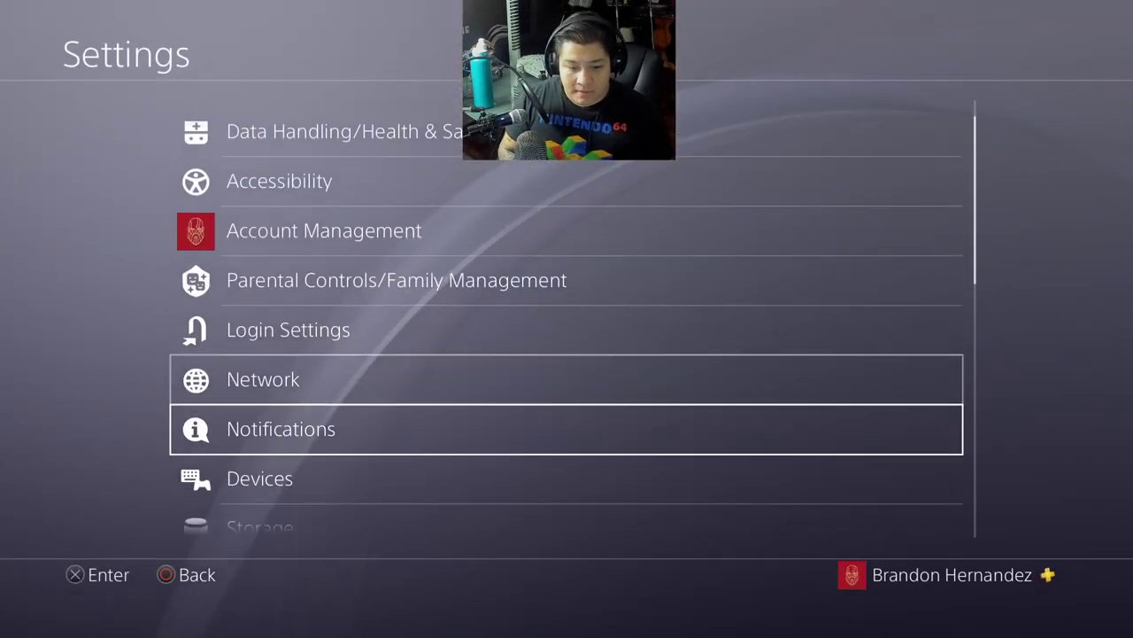
pyautogui.press('Down')
pyautogui.press('Return')
pyautogui.press('Down')
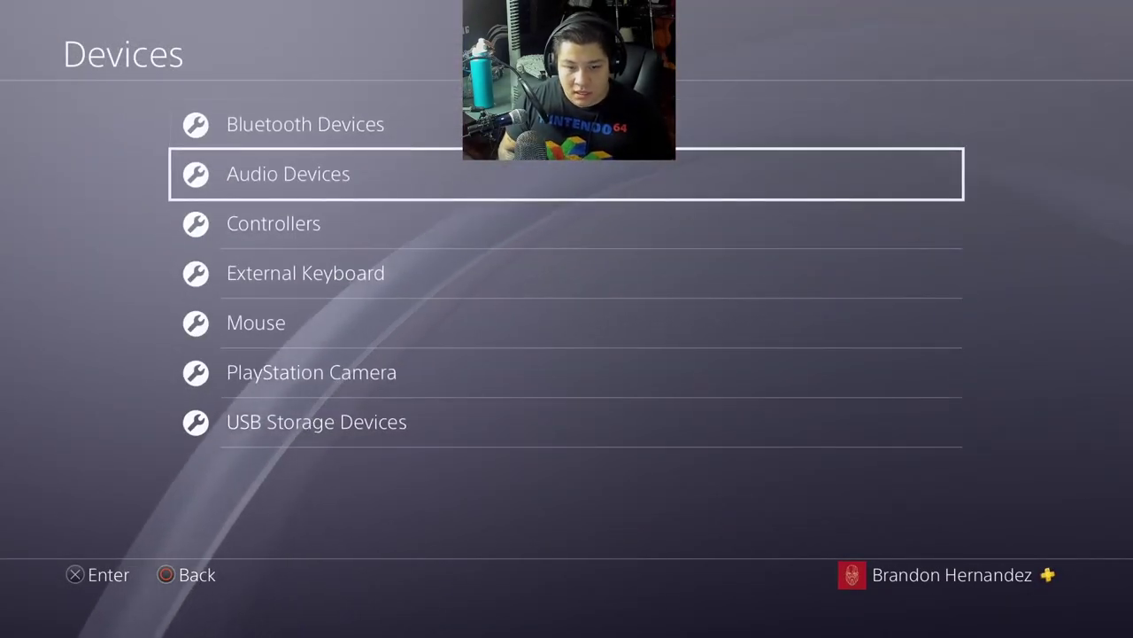
pyautogui.press('Return')
pyautogui.press('Up')
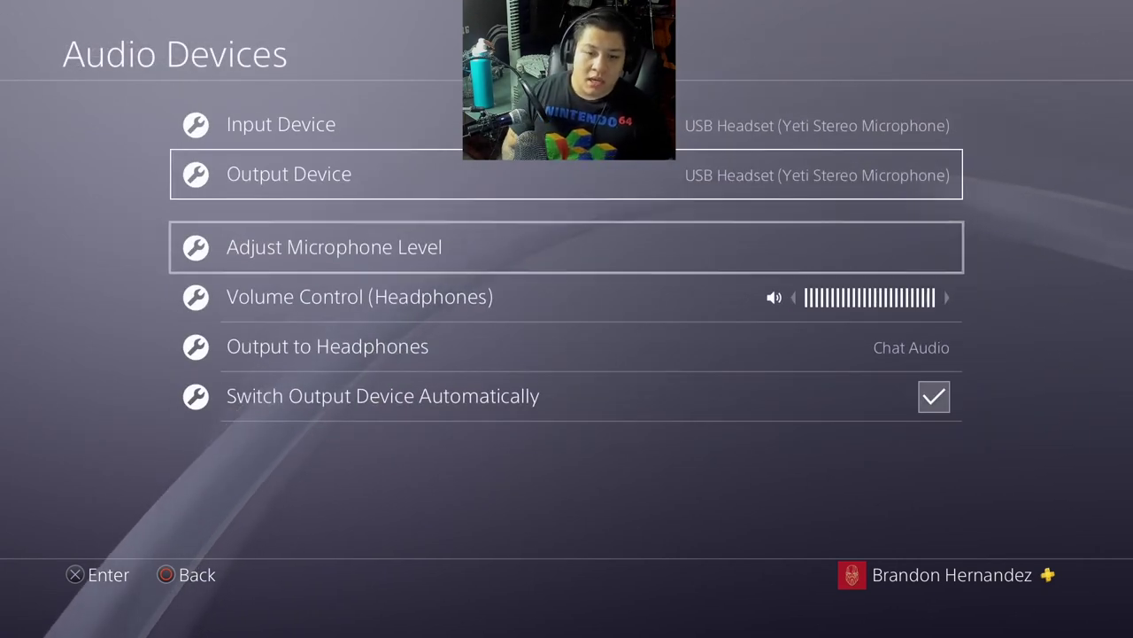
pyautogui.press('Up')
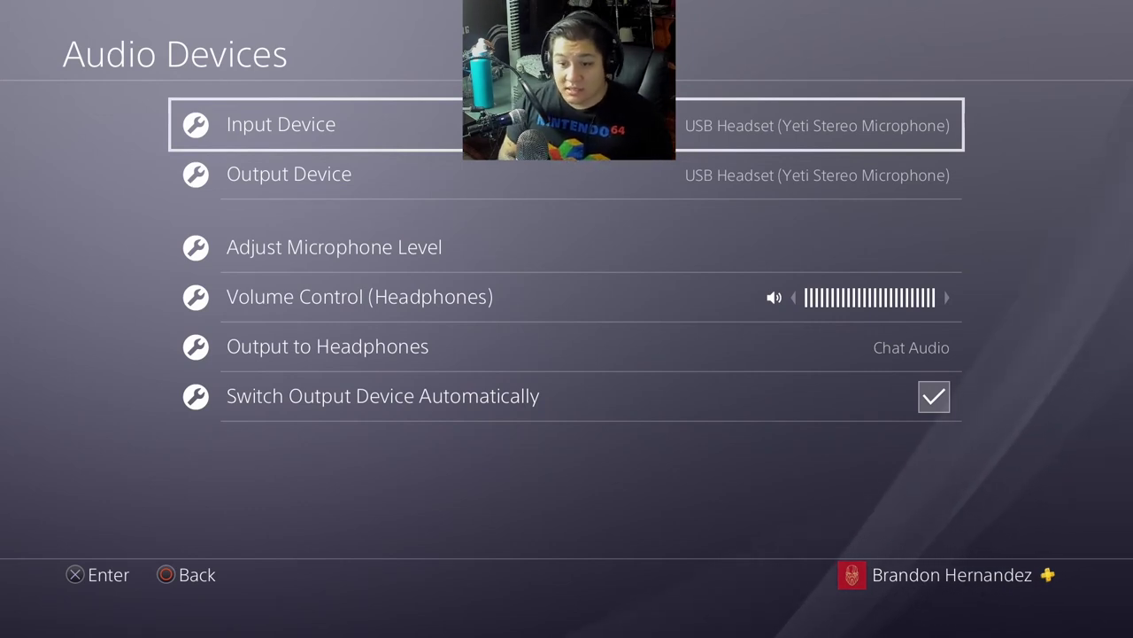
# Set the PS4 Output Device to TV or AV Amplifier and return home
pyautogui.press('Down')
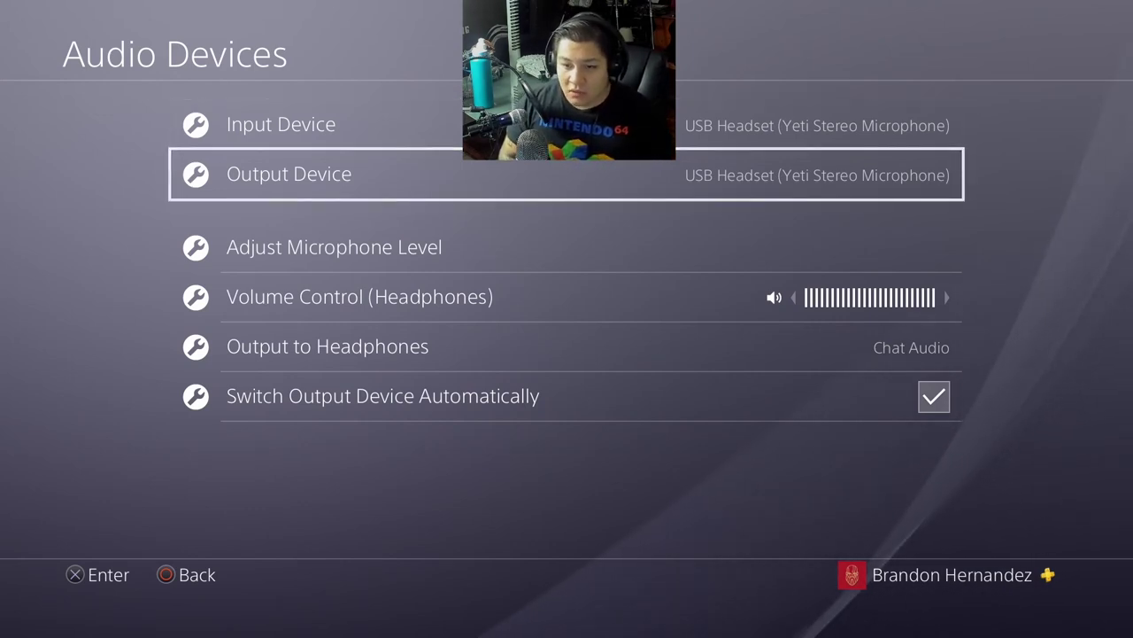
pyautogui.press('Return')
pyautogui.press('Down')
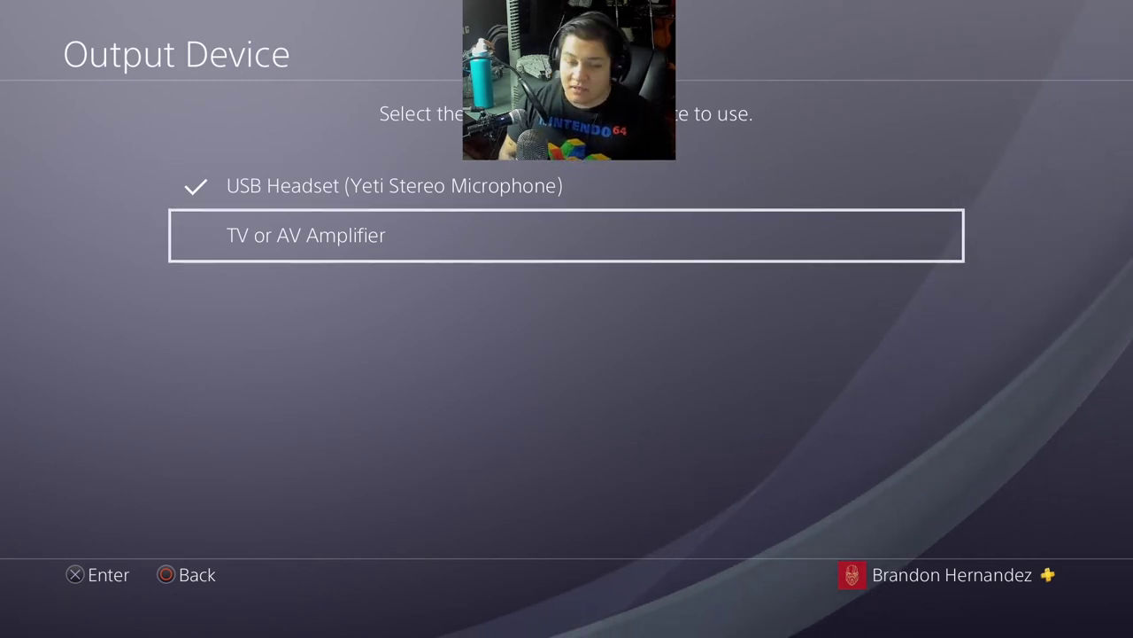
pyautogui.press('Return')
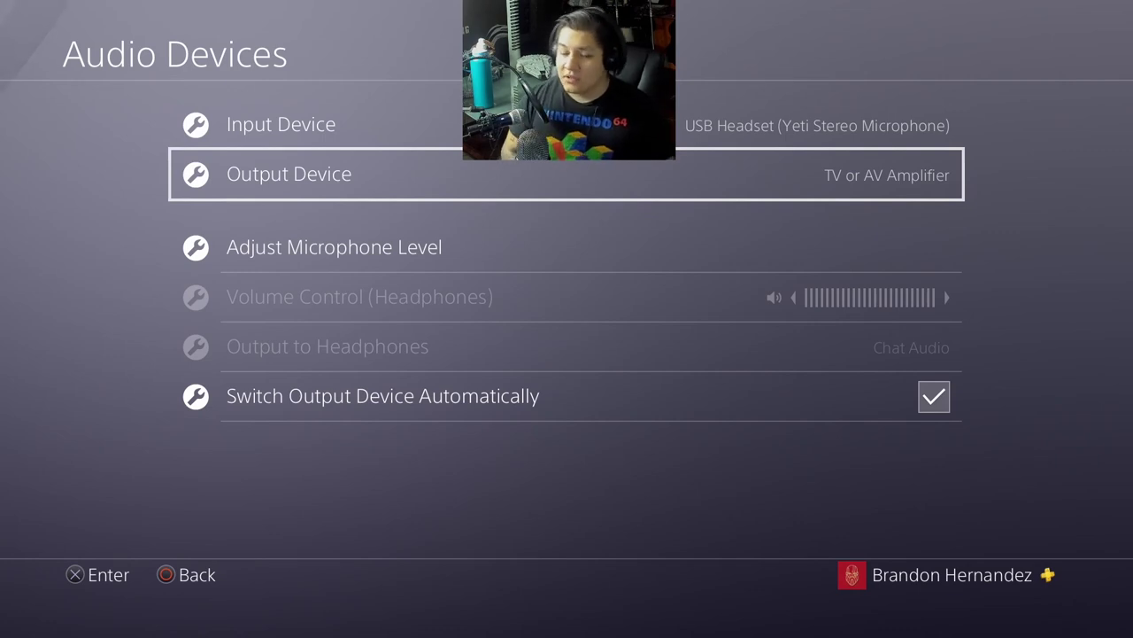
pyautogui.press('super')
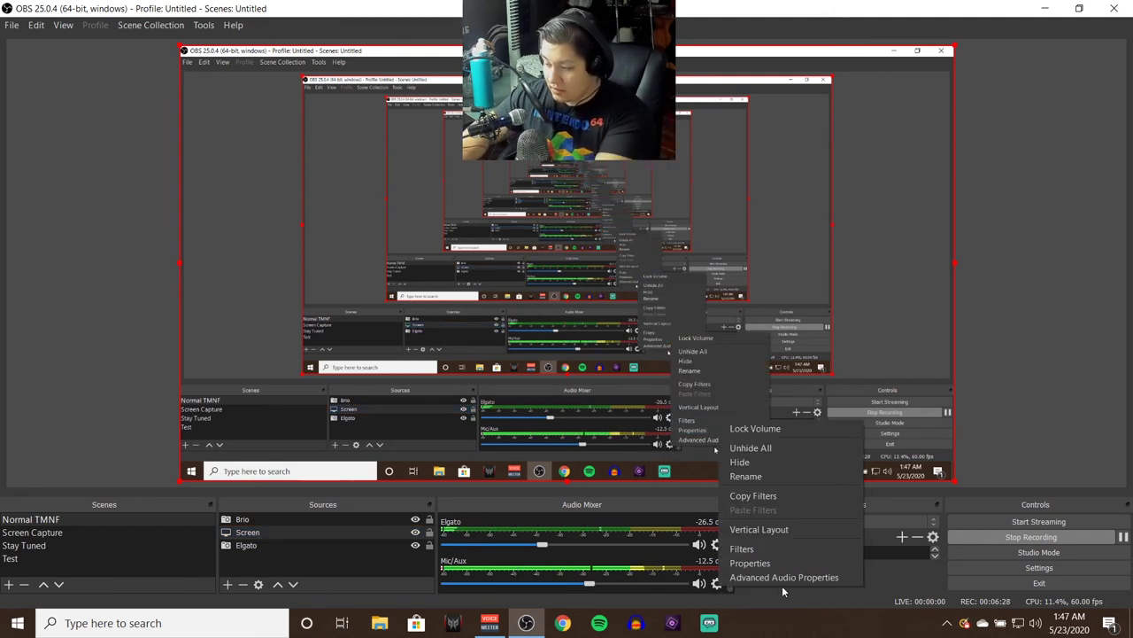
pyautogui.click(786, 579)
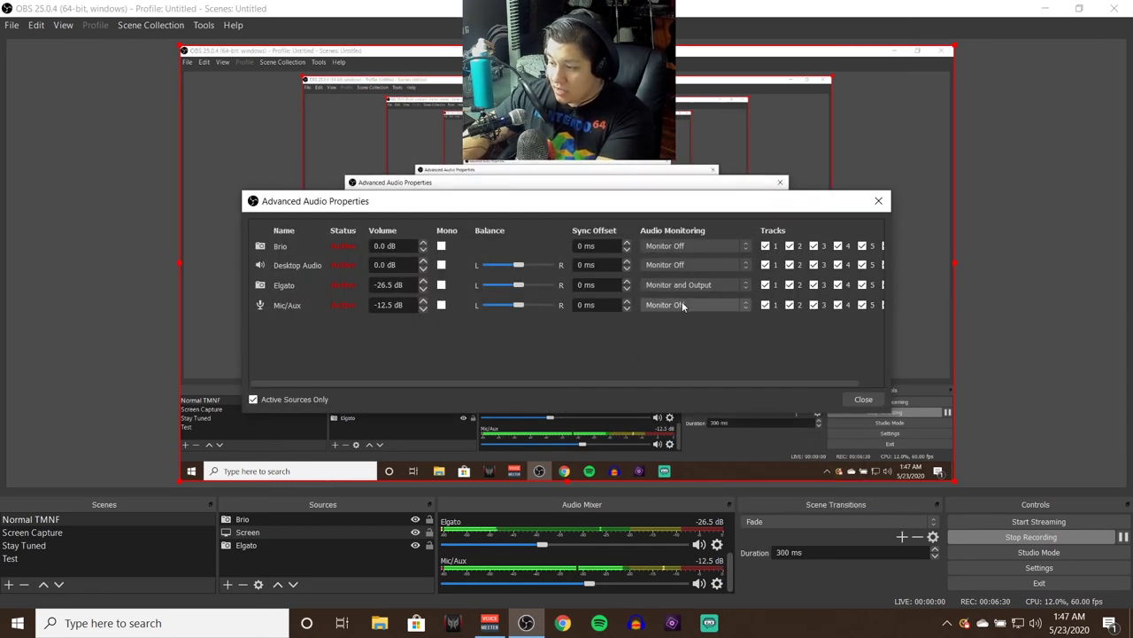
pyautogui.click(884, 201)
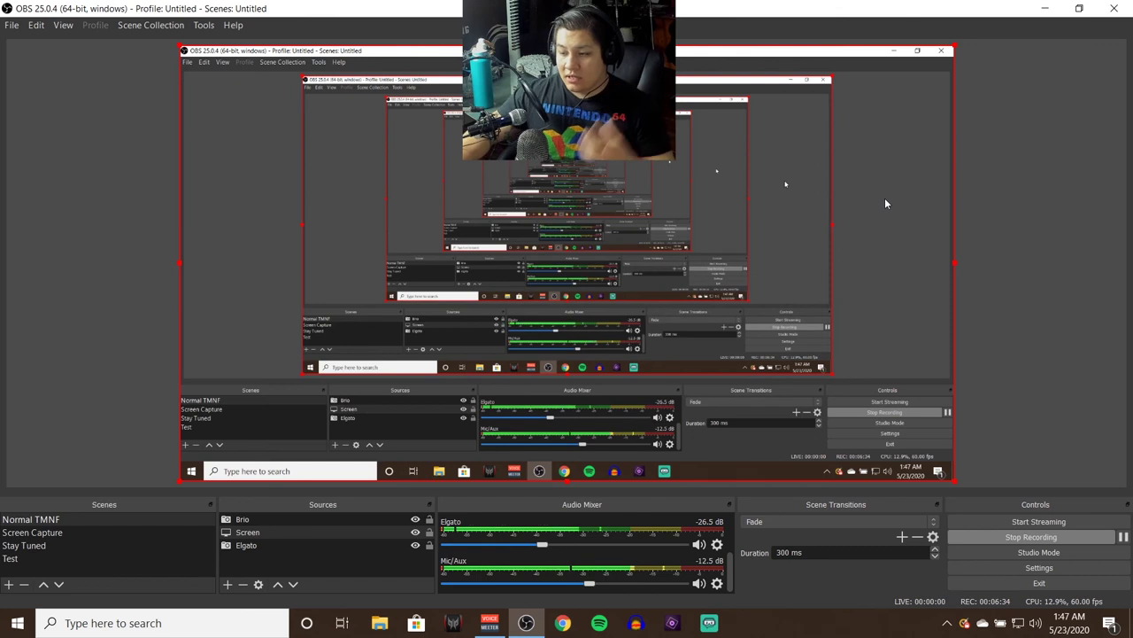
pyautogui.click(289, 549)
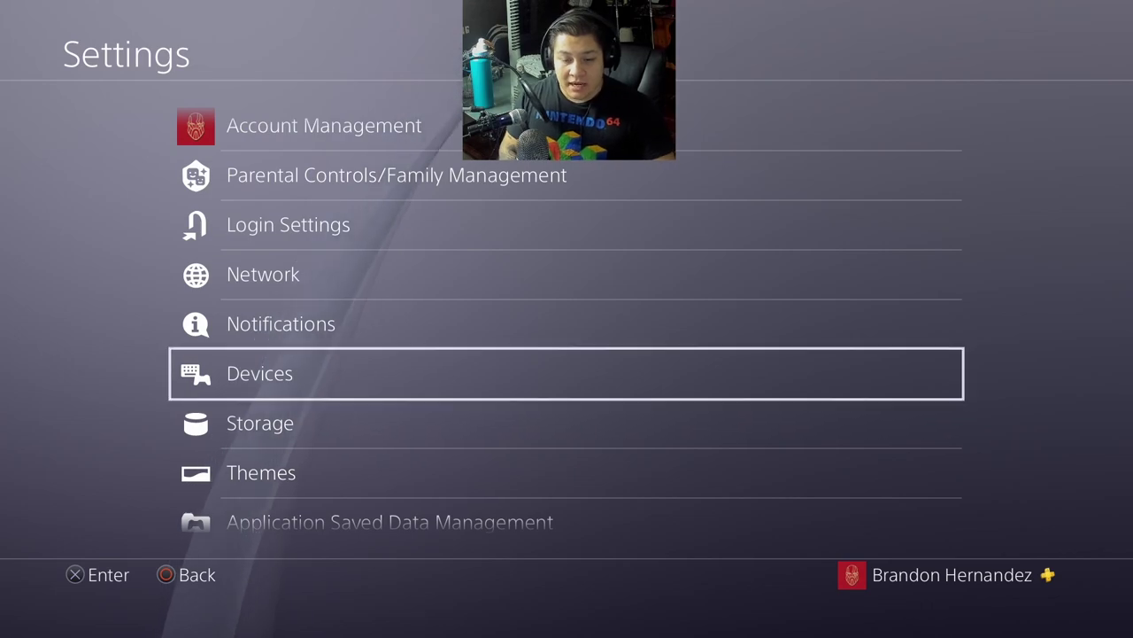
# Exit PS4 Settings back to the home screen with Call of Duty focused
pyautogui.press('Escape')
pyautogui.press('Down')
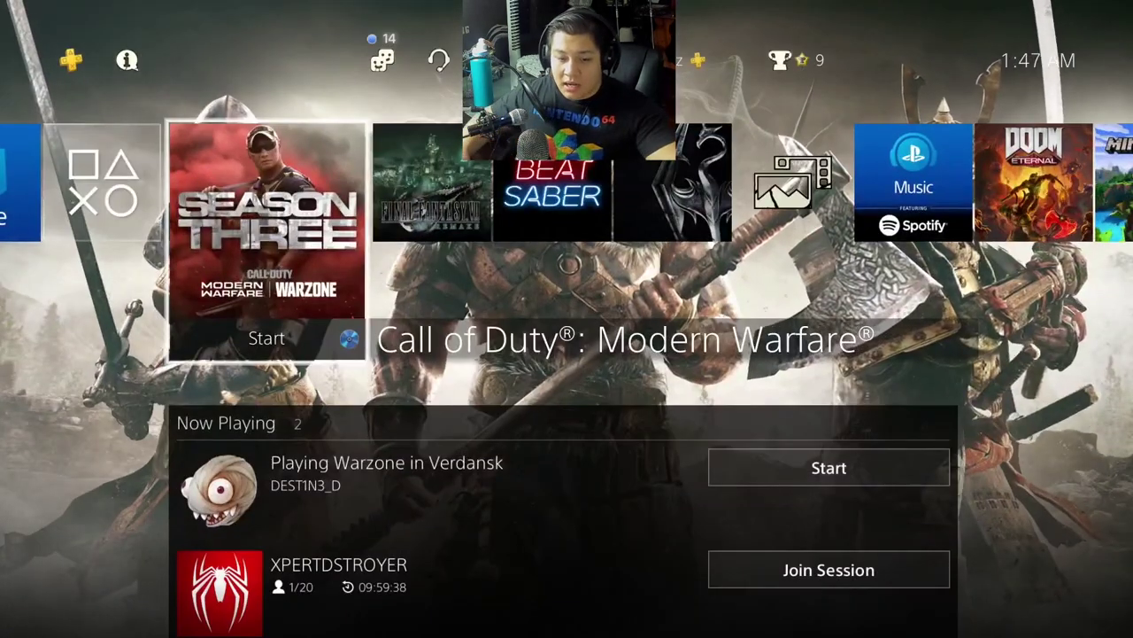